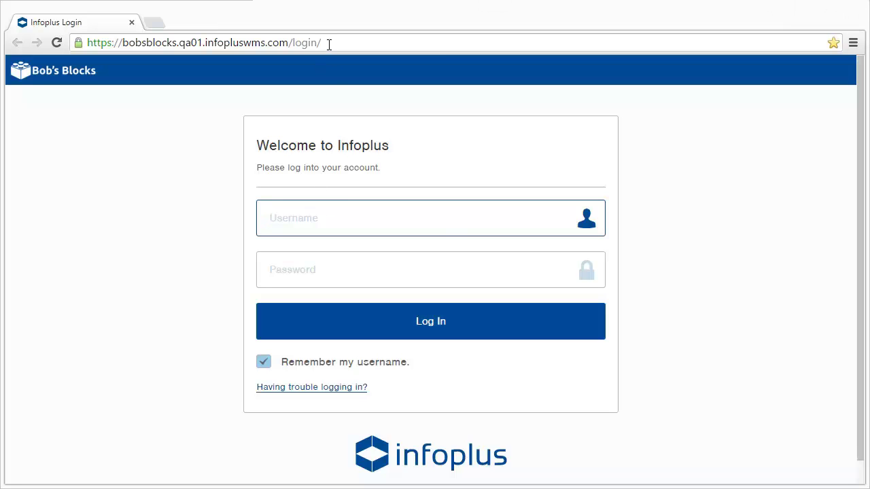
# Step: Sign in with the warehouse account's username and password to reach the Launcher dashboard
pyautogui.write('ab')
pyautogui.write('locks')
pyautogui.write('bobsblocks.com')
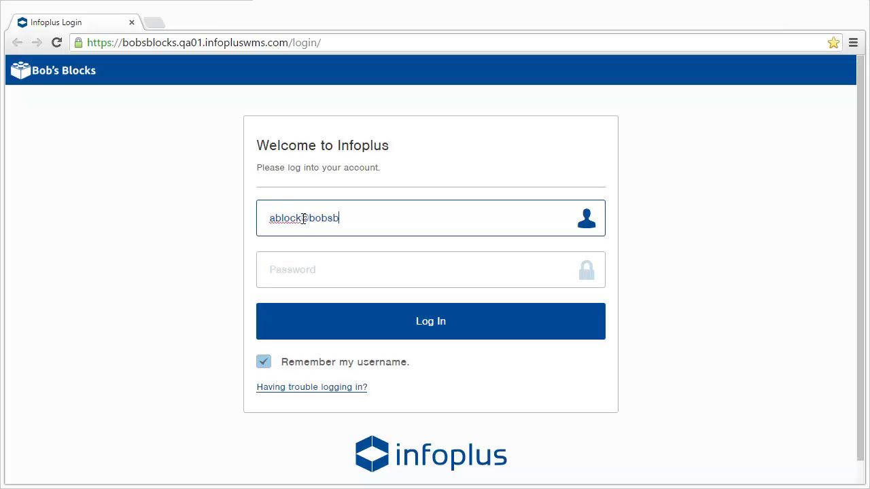
pyautogui.press('Tab')
pyautogui.click(416, 326)
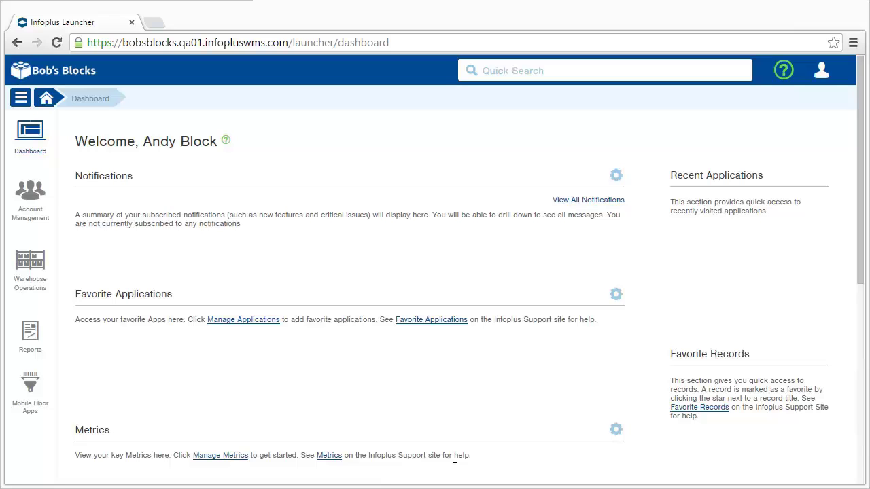
pyautogui.click(616, 298)
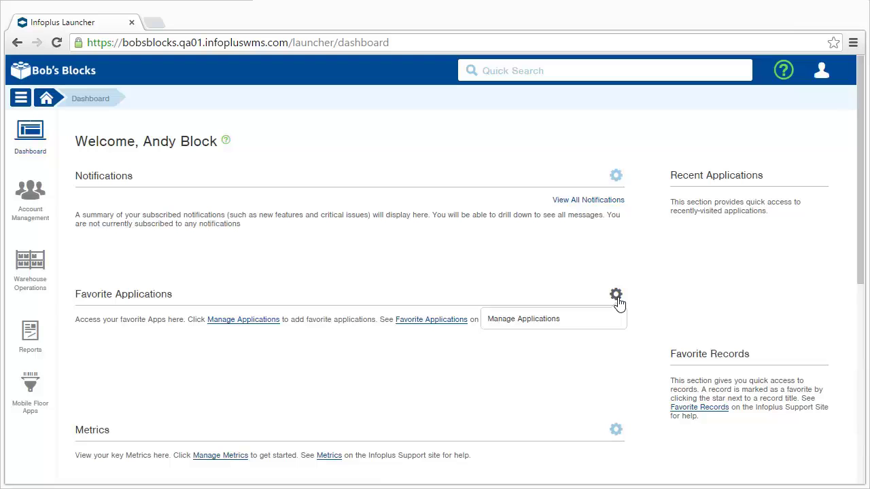
pyautogui.click(616, 298)
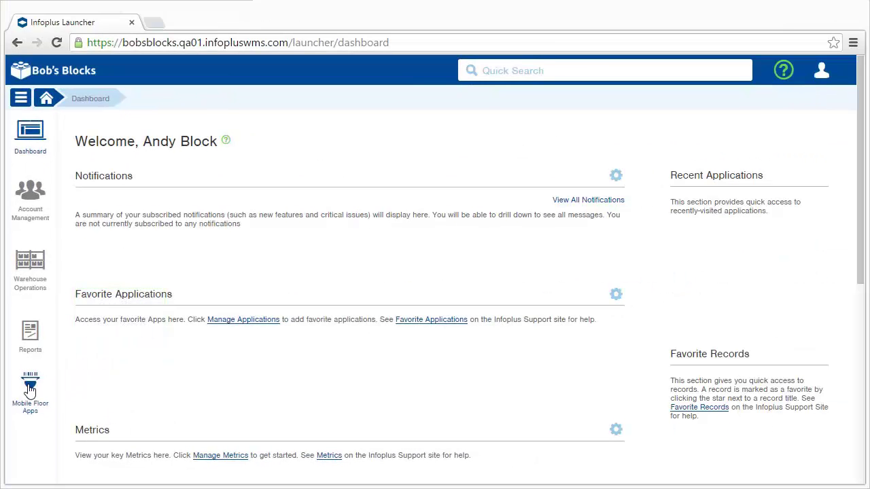
# Step: Go to Fulfillment under Warehouse Operations and scroll through its Tables, Processes and Reports
pyautogui.click(35, 279)
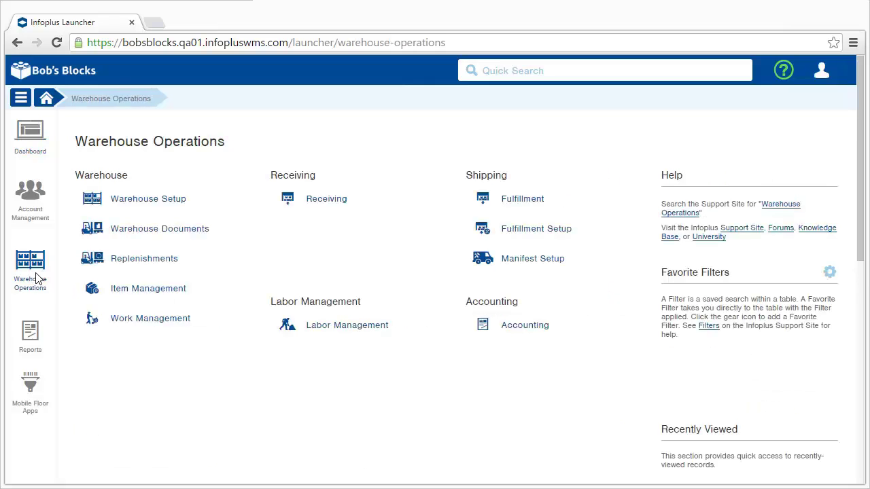
pyautogui.click(511, 201)
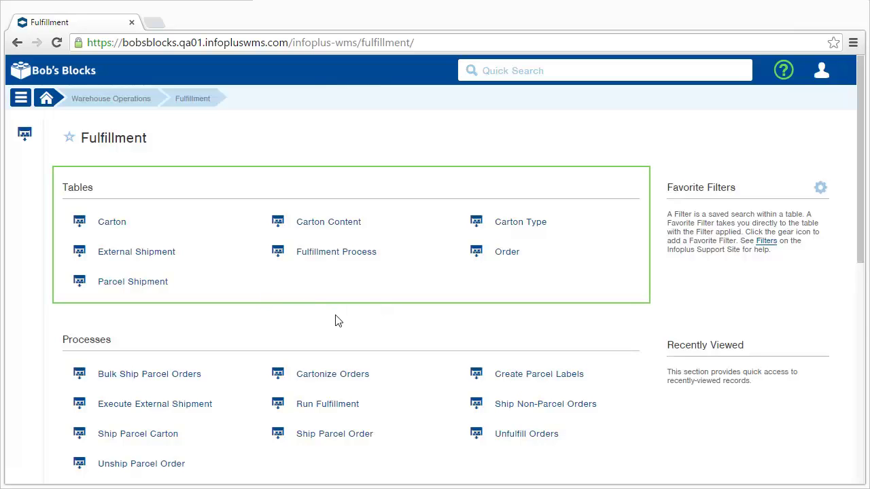
pyautogui.scroll(-2, 337, 333)
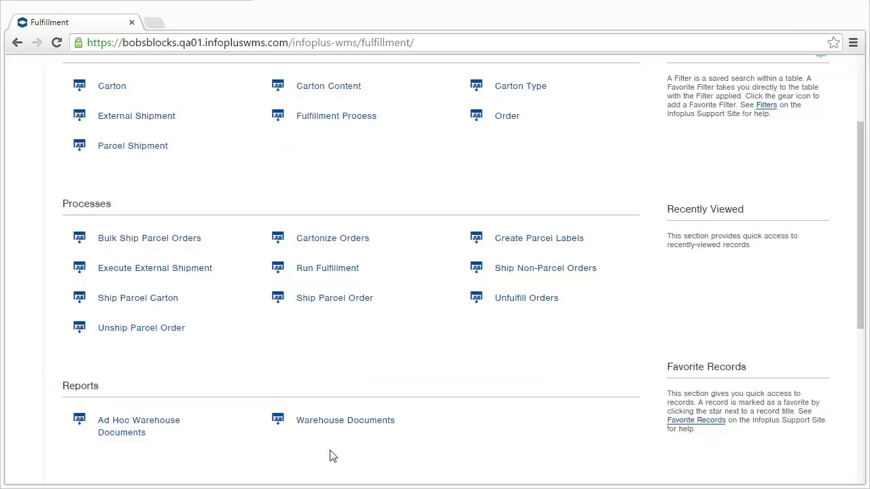
pyautogui.scroll(2, 332, 456)
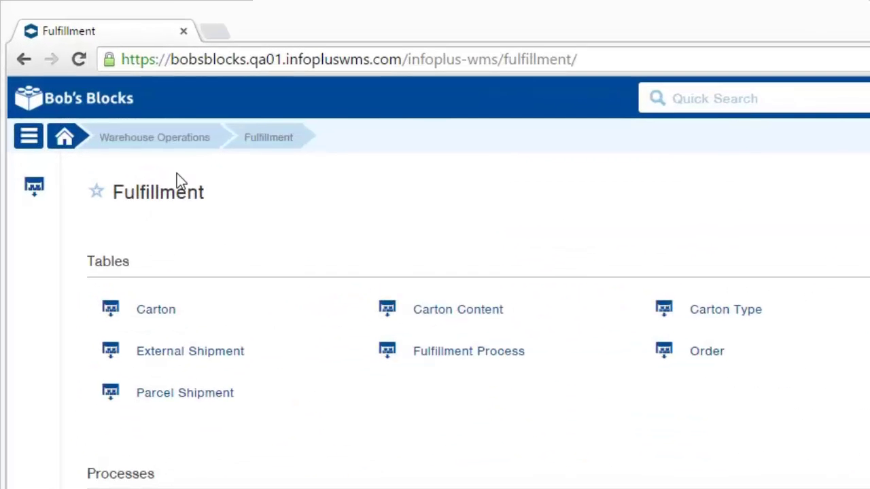
# Step: Toggle the navigation list, then return Home, where Fulfillment appears under Recent Applications
pyautogui.click(29, 139)
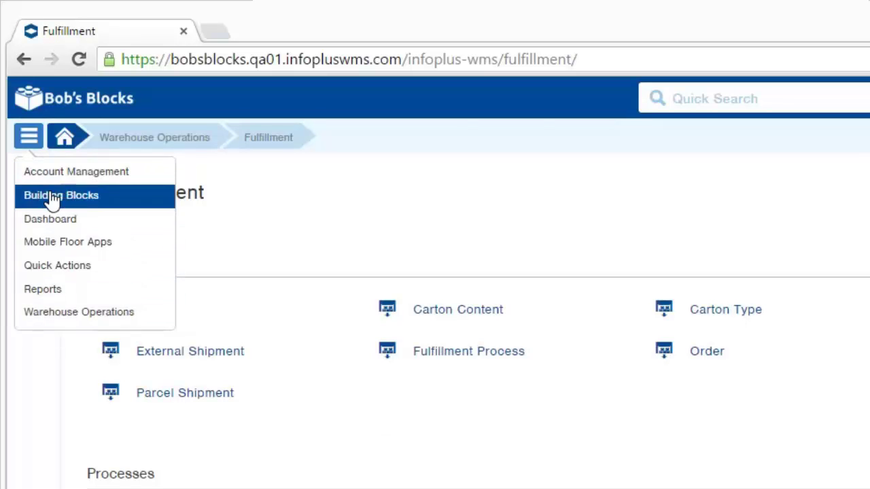
pyautogui.click(67, 139)
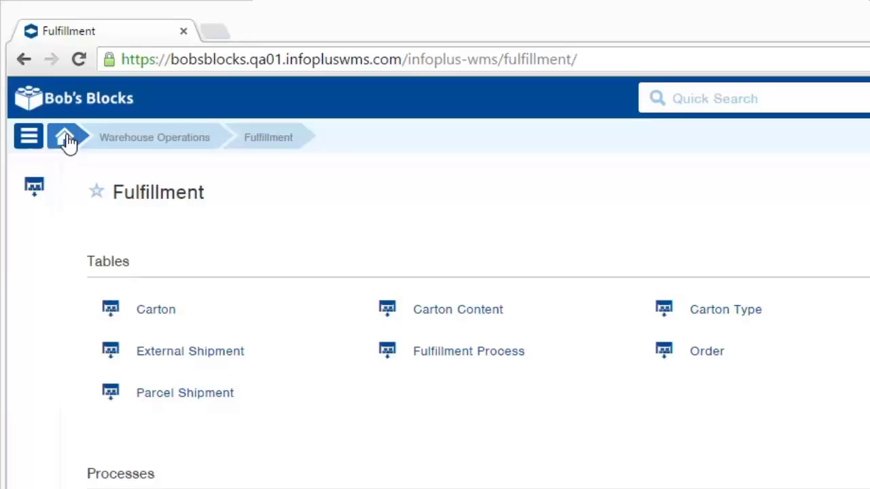
pyautogui.click(66, 139)
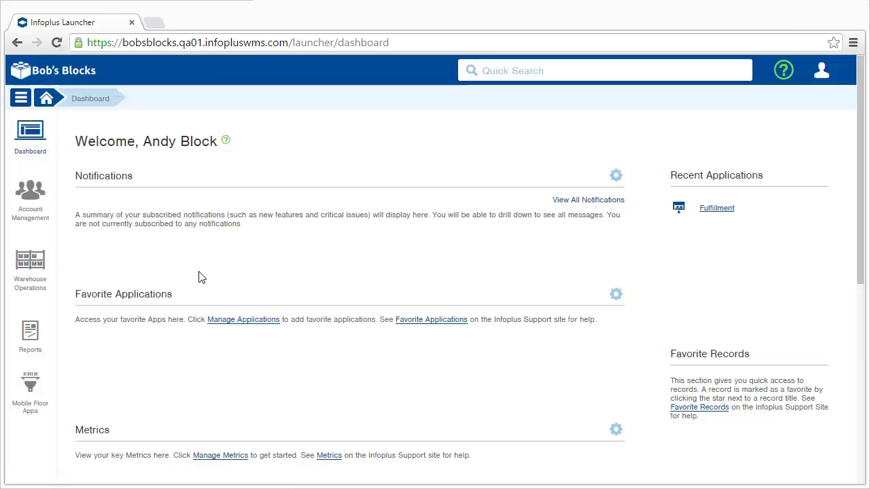
# Step: Go to the Order table via Account Management > Order Management
pyautogui.click(37, 215)
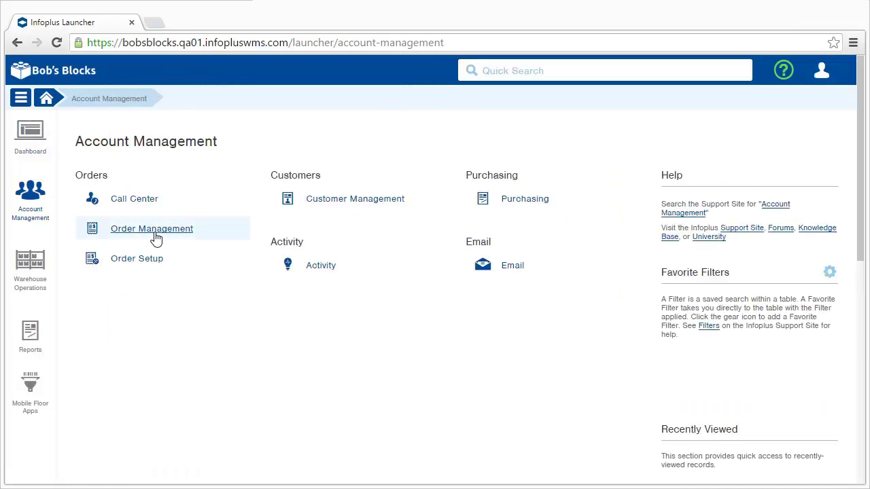
pyautogui.click(155, 231)
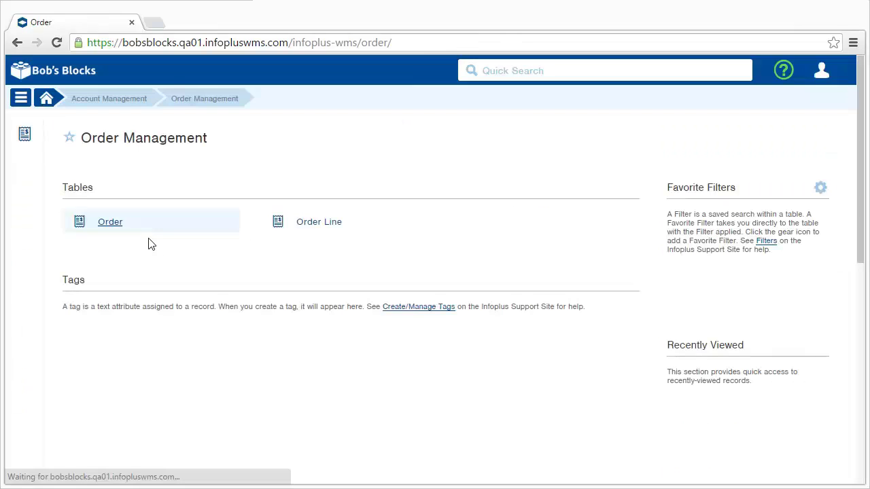
pyautogui.click(109, 229)
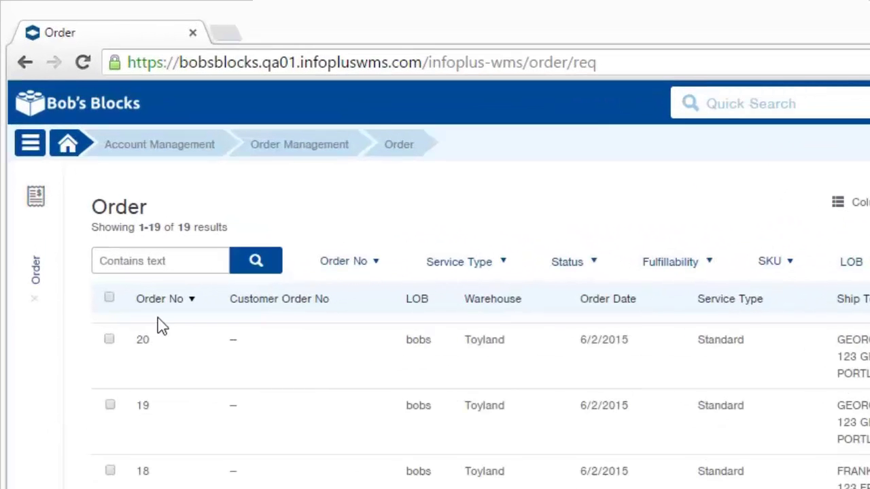
# Step: Search the orders for a customer's name, then clear the search to list all 19
pyautogui.click(111, 180)
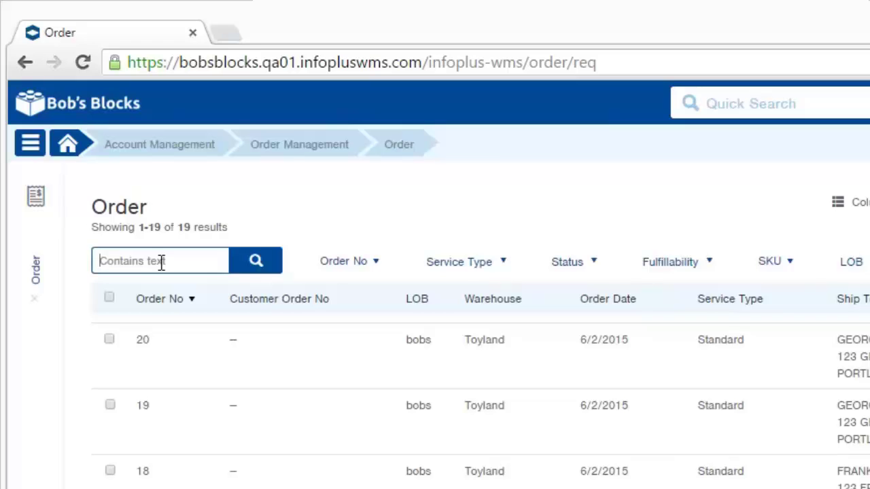
pyautogui.write('jones')
pyautogui.press('Return')
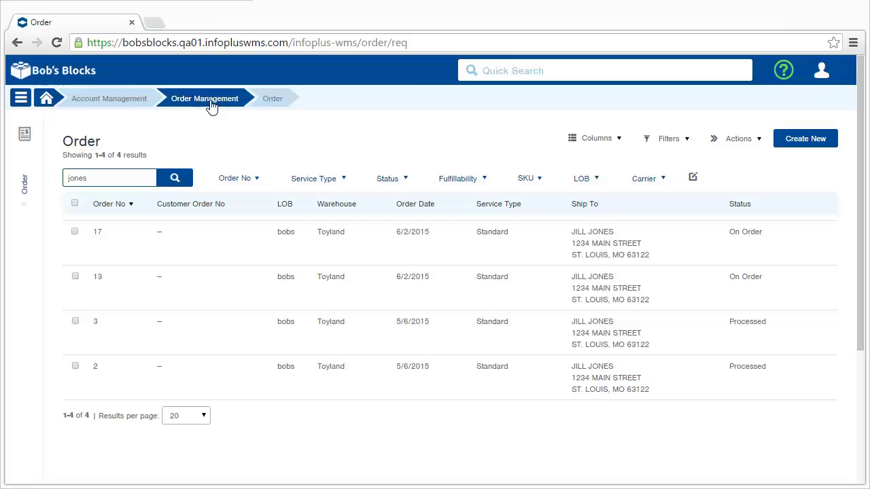
pyautogui.click(285, 103)
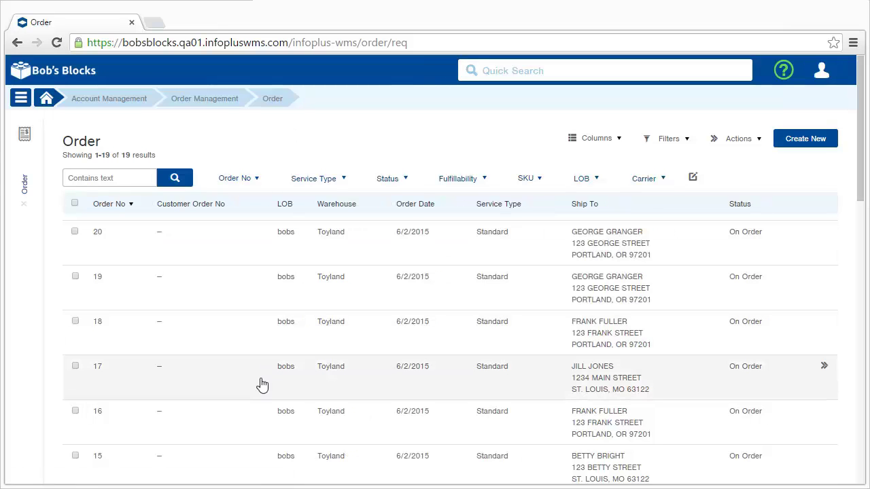
# Step: View order 17, star it as a favorite record, and check its Actions menu
pyautogui.click(262, 385)
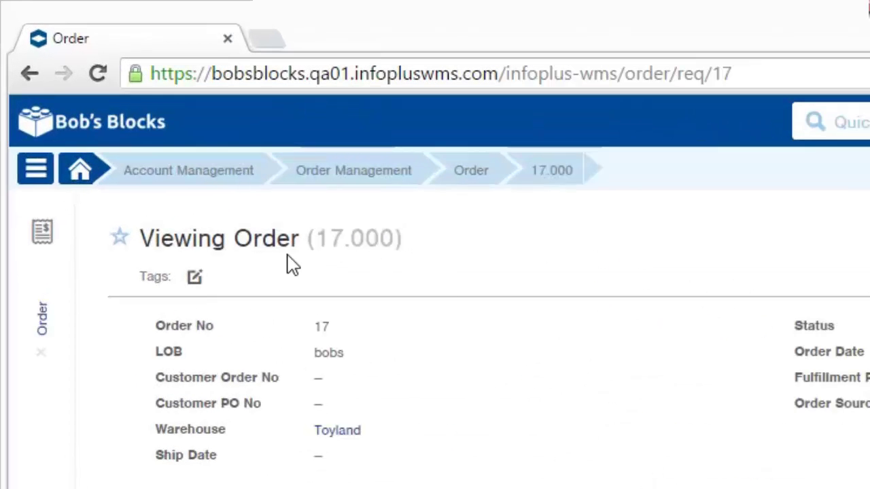
pyautogui.click(119, 239)
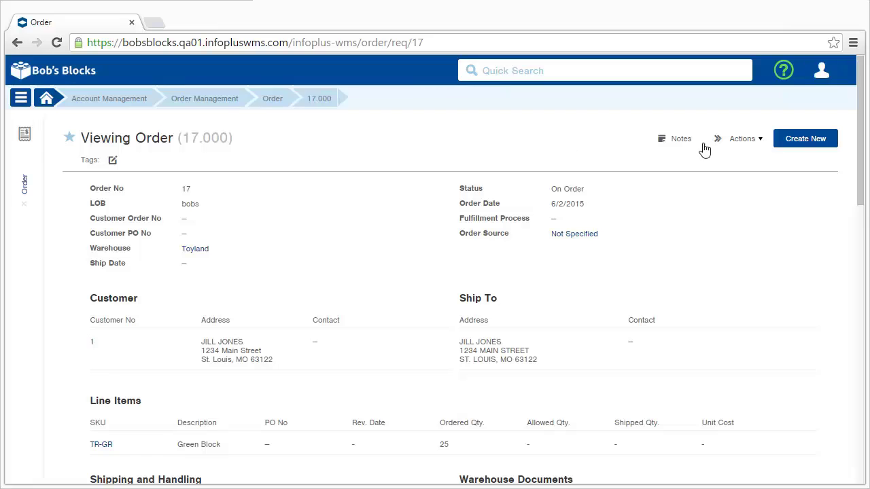
pyautogui.click(744, 139)
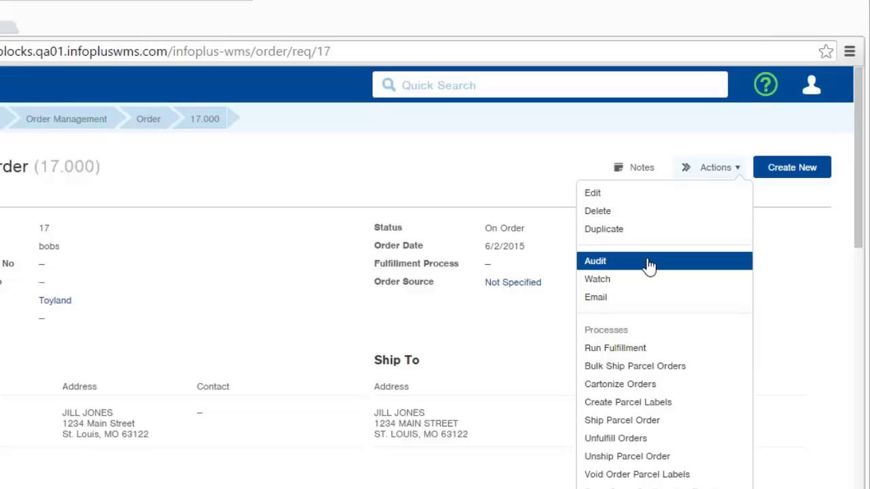
pyautogui.click(561, 198)
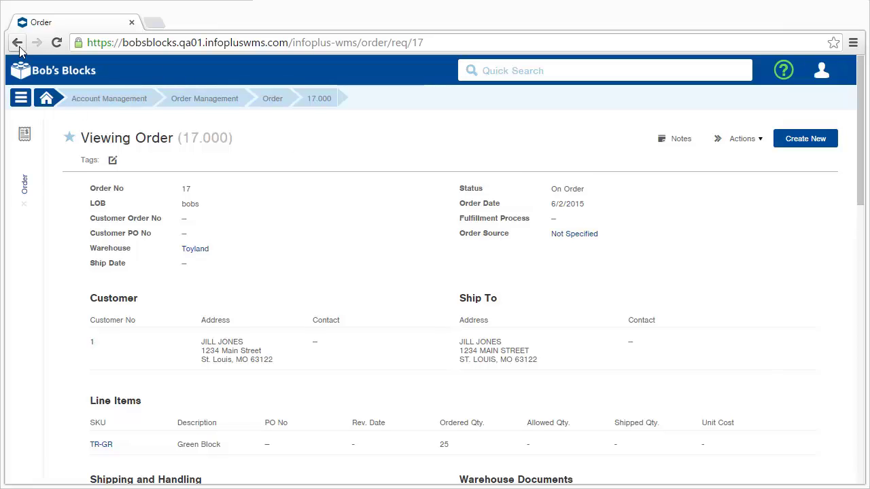
# Step: Return to the full 19-order list and check the first row's actions list
pyautogui.click(270, 107)
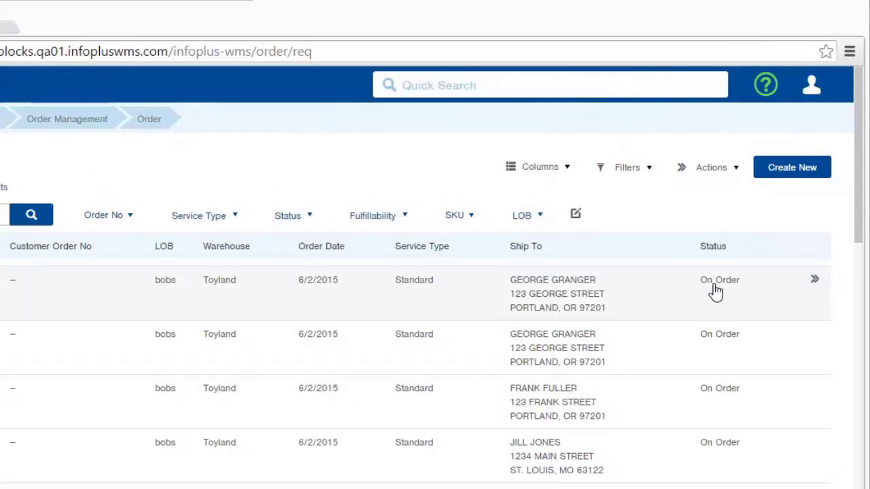
pyautogui.click(814, 282)
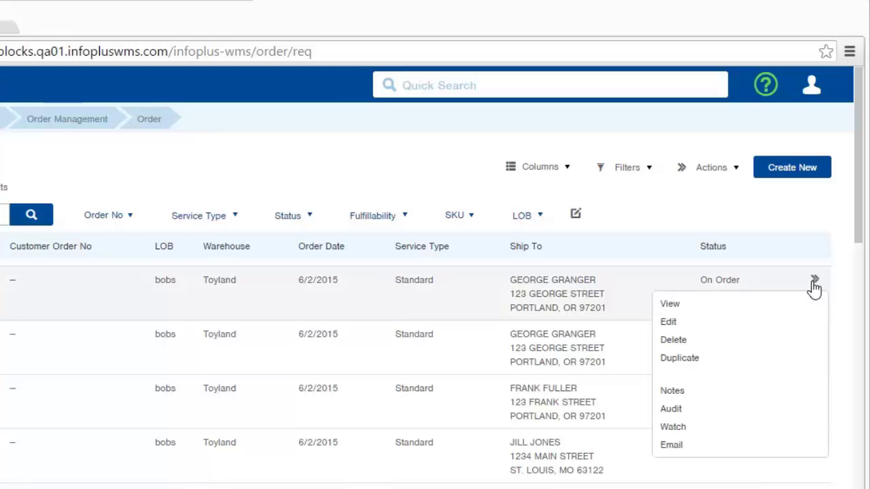
pyautogui.click(814, 281)
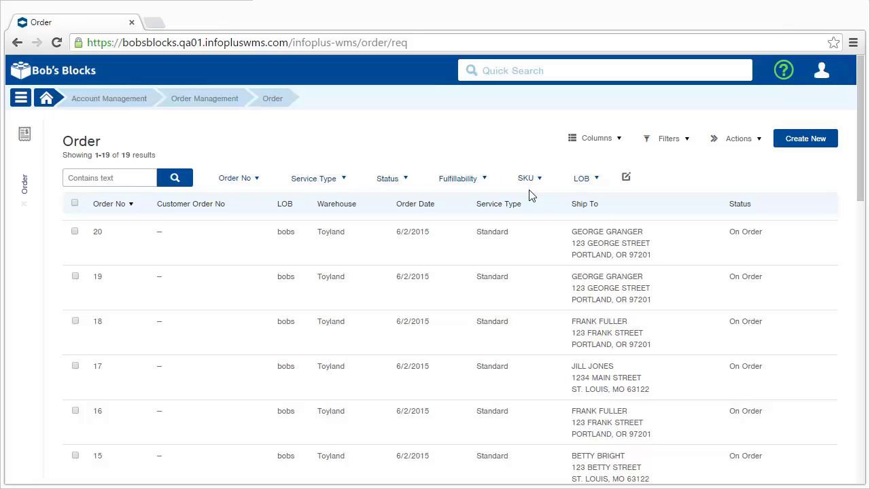
# Step: Filter the Order table to Processed status, leaving orders 3 and 2
pyautogui.click(407, 181)
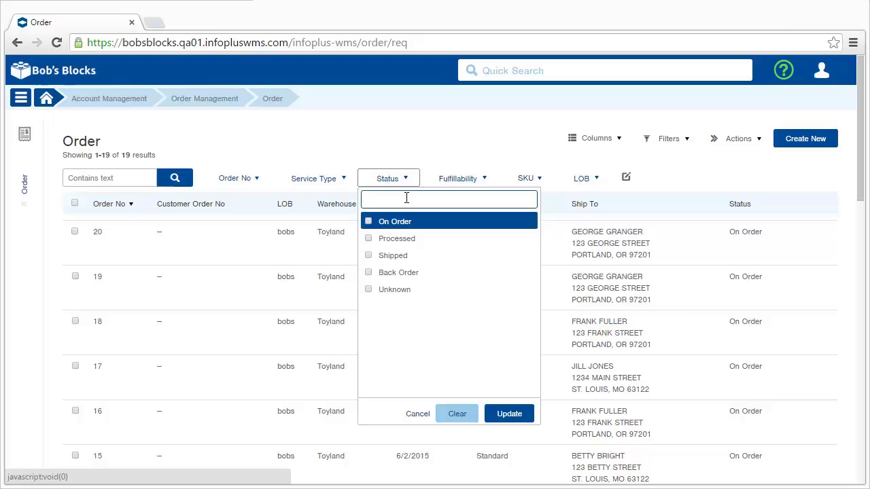
pyautogui.click(408, 238)
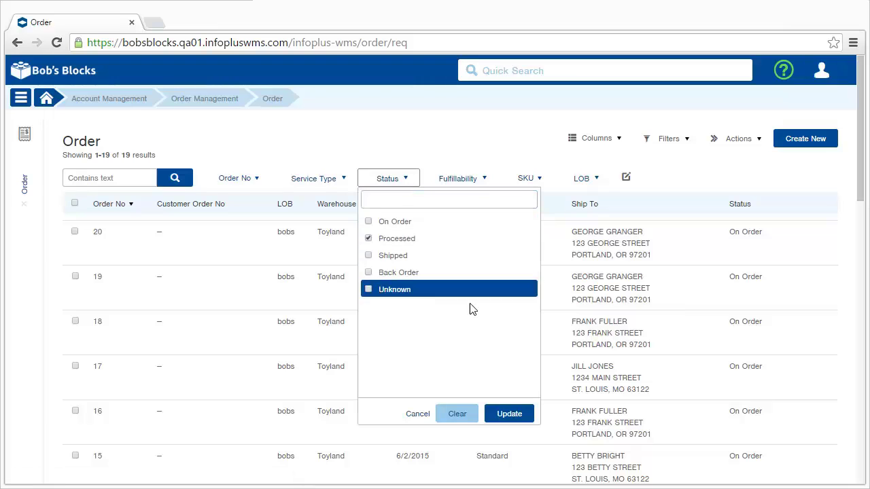
pyautogui.click(509, 416)
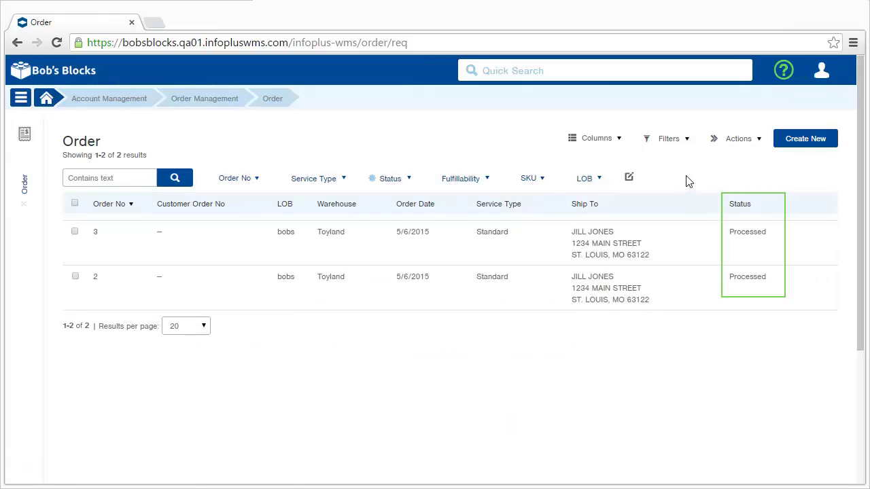
# Step: Add Carrier as an extra query criterion, leaving its carrier choice unset
pyautogui.click(630, 178)
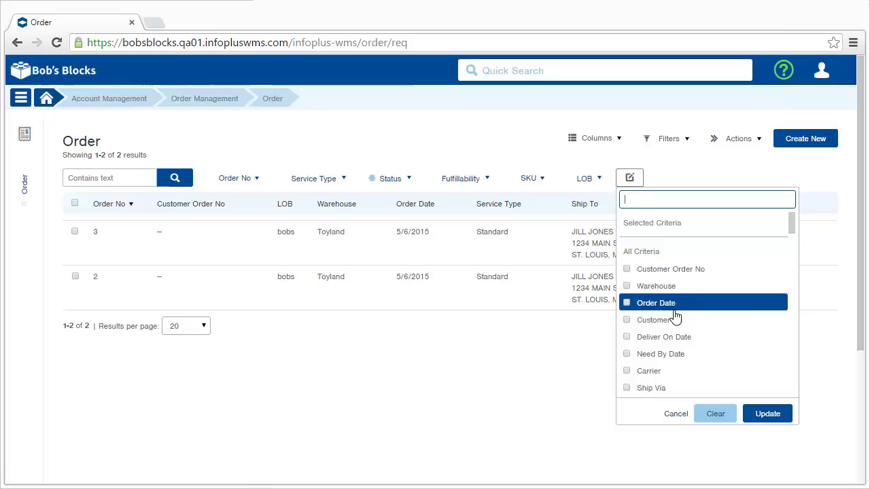
pyautogui.click(650, 375)
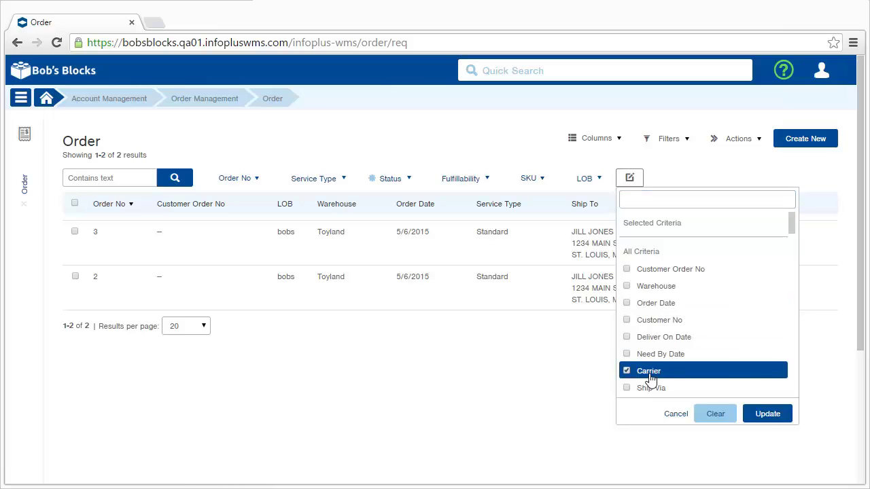
pyautogui.click(768, 416)
pyautogui.click(666, 180)
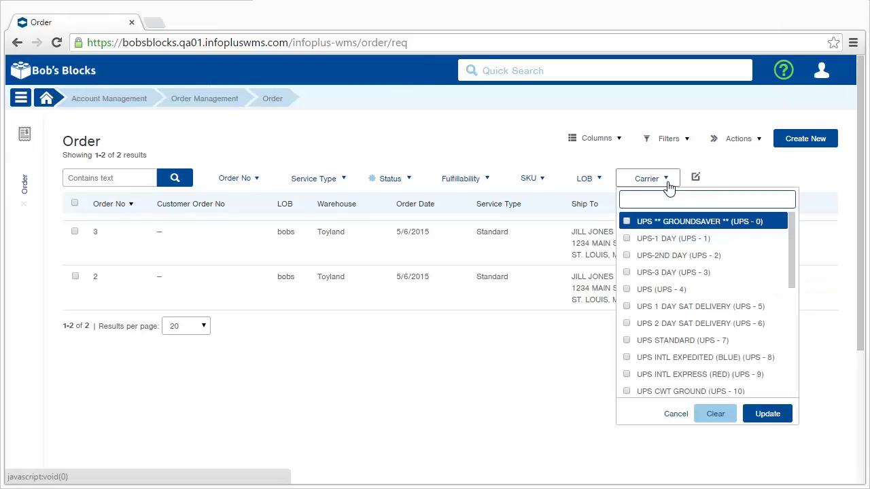
pyautogui.click(669, 186)
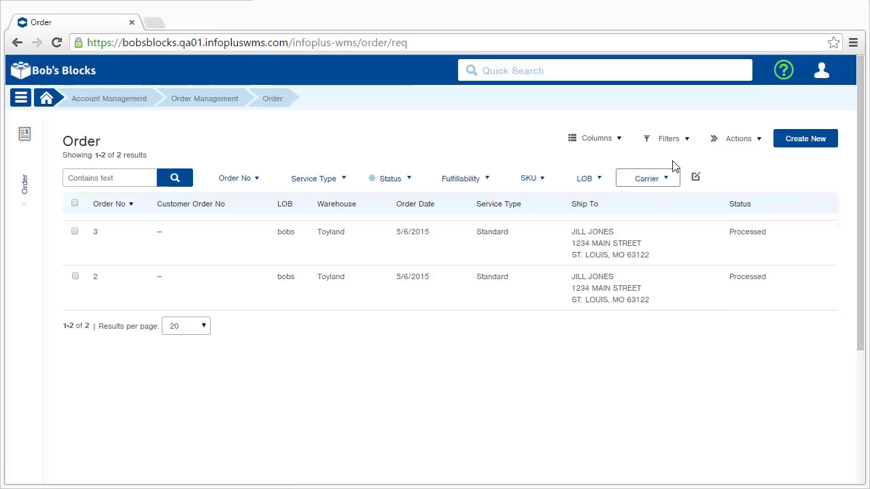
# Step: Add a Carrier column showing UPS-1 DAY (UPS - 1) for both processed orders
pyautogui.click(617, 144)
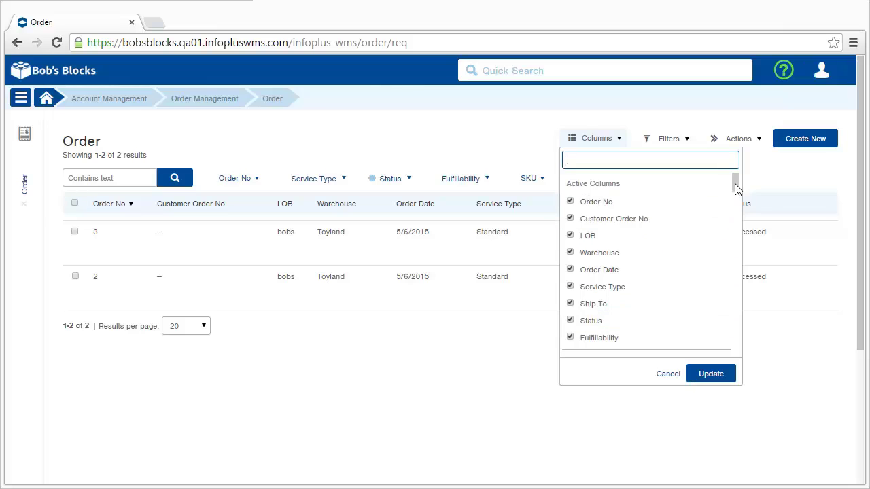
pyautogui.moveTo(735, 184); pyautogui.dragTo(736, 209)
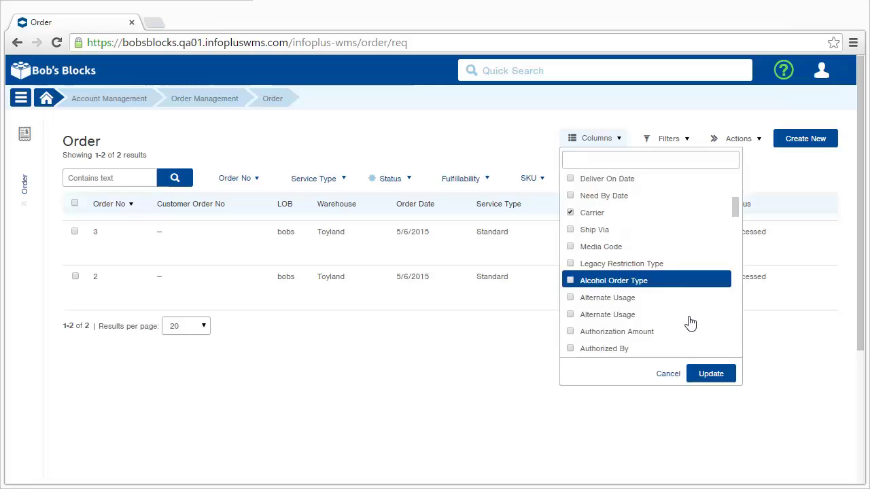
pyautogui.click(711, 375)
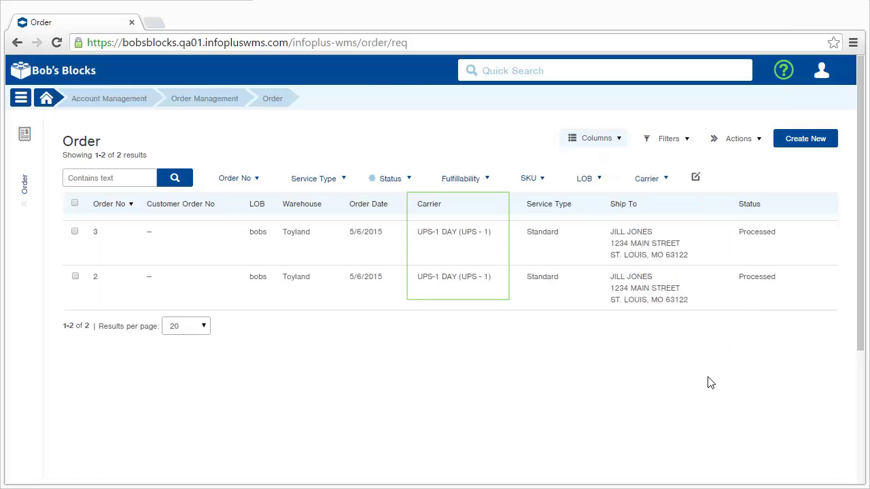
pyautogui.click(685, 139)
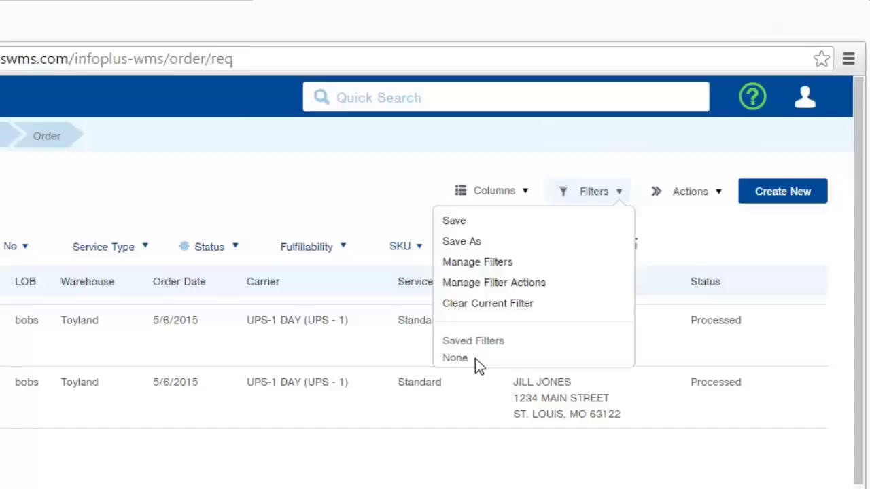
pyautogui.click(604, 201)
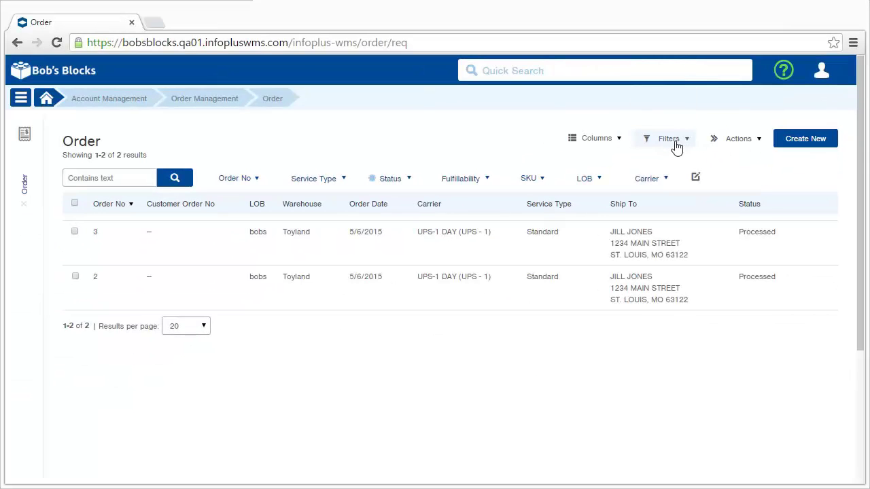
pyautogui.click(738, 146)
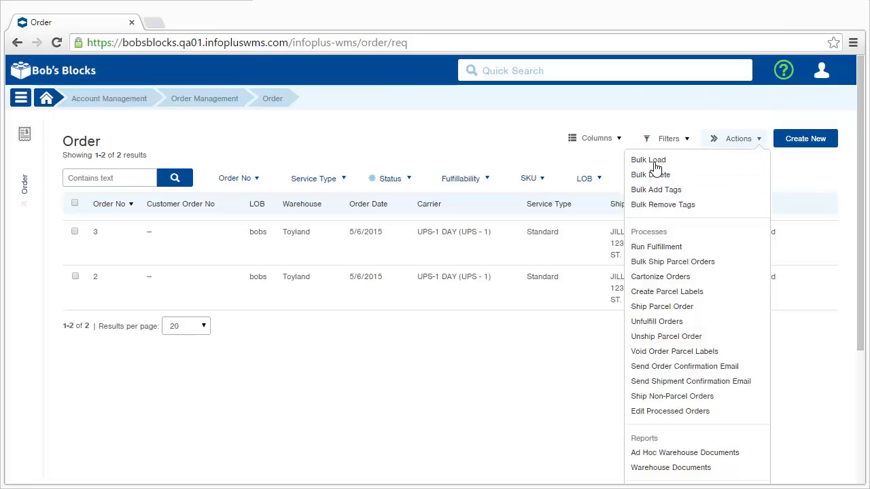
pyautogui.click(591, 163)
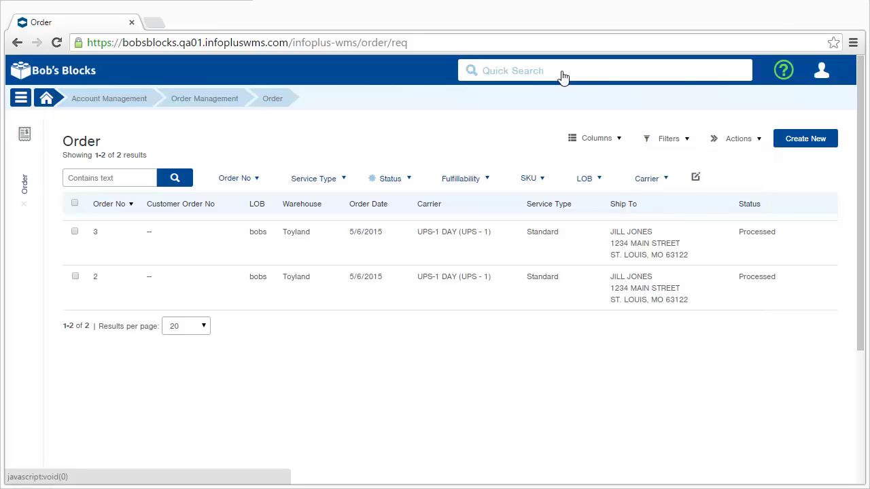
pyautogui.click(783, 71)
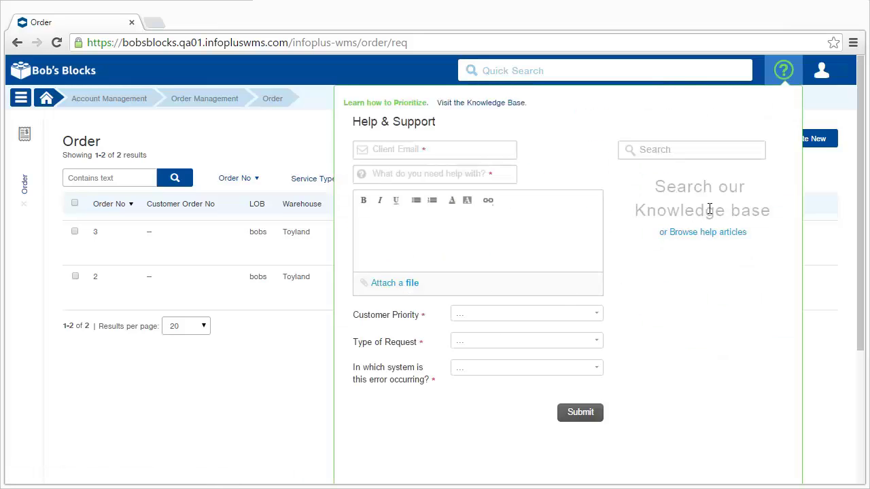
pyautogui.click(687, 150)
pyautogui.write('filter')
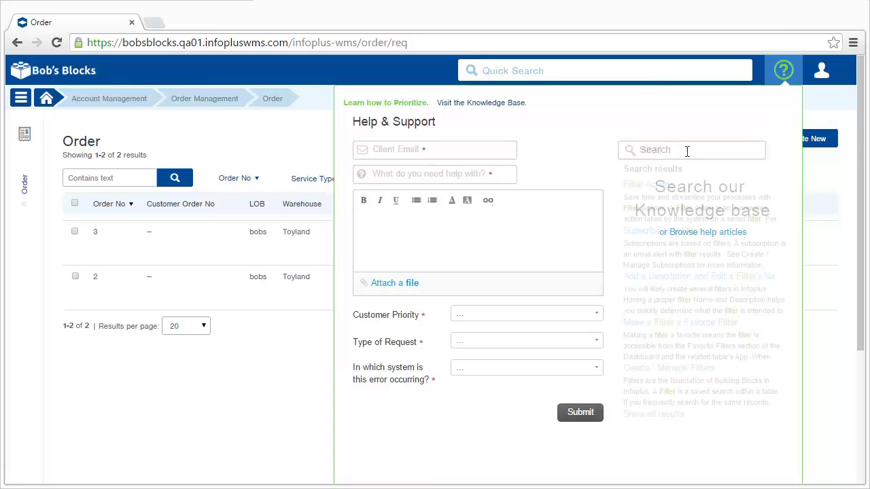
pyautogui.click(784, 71)
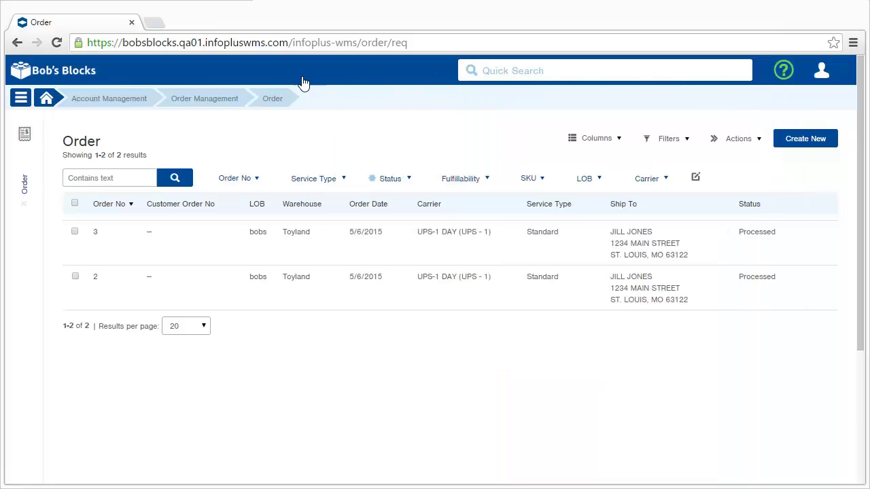
# Step: Return to the dashboard and view favorite order 17.000 from Favorite Records
pyautogui.click(46, 99)
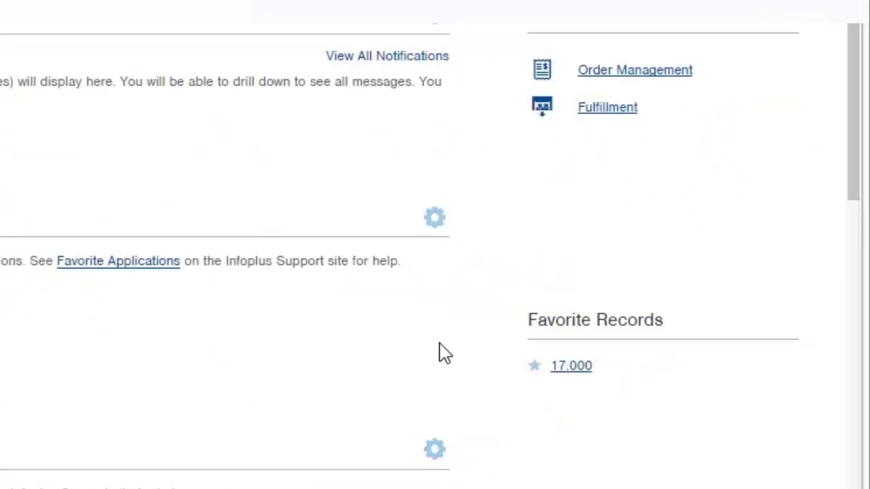
pyautogui.click(577, 380)
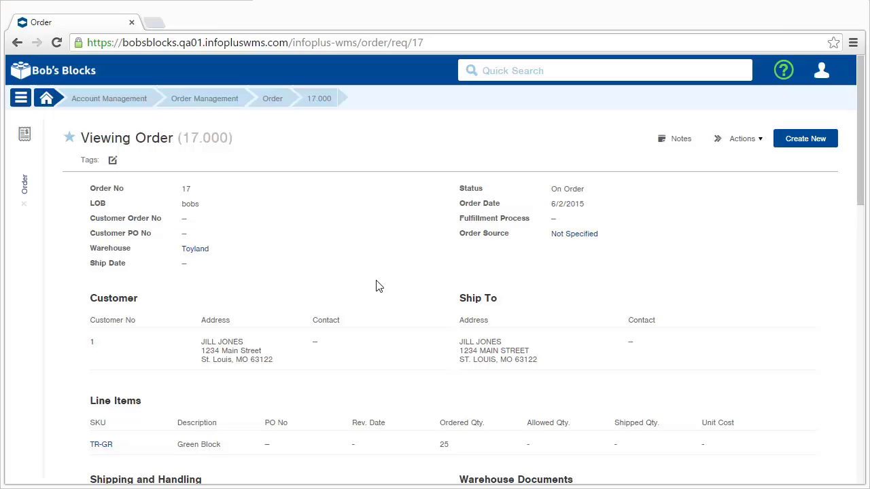
# Step: Use Quick Actions (period shortcut) to jump from order 17 to the Order table
pyautogui.press('.')
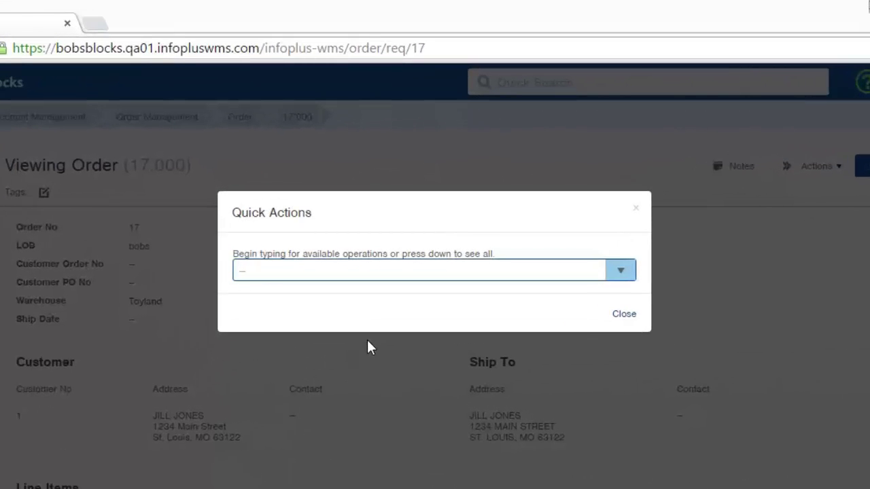
pyautogui.click(623, 274)
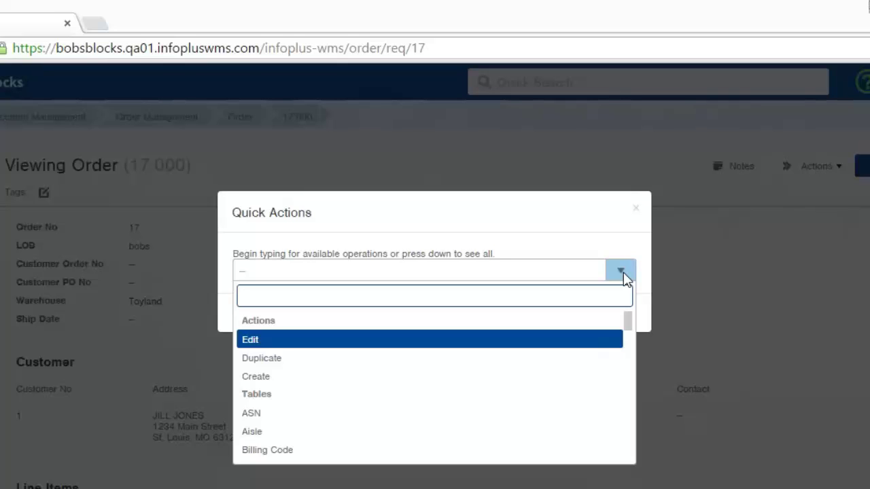
pyautogui.write('o')
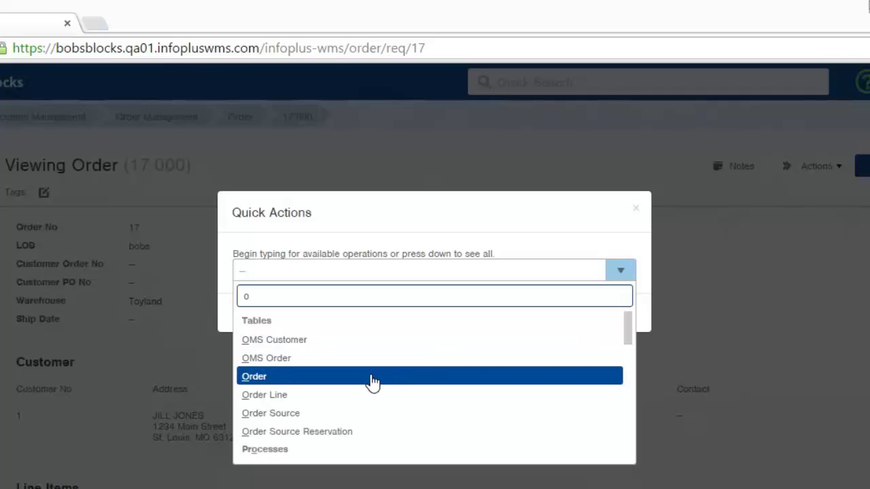
pyautogui.click(369, 381)
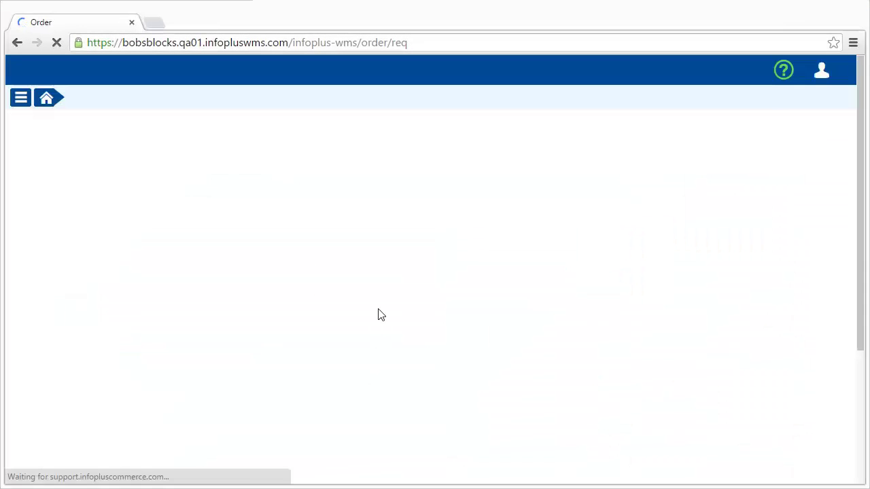